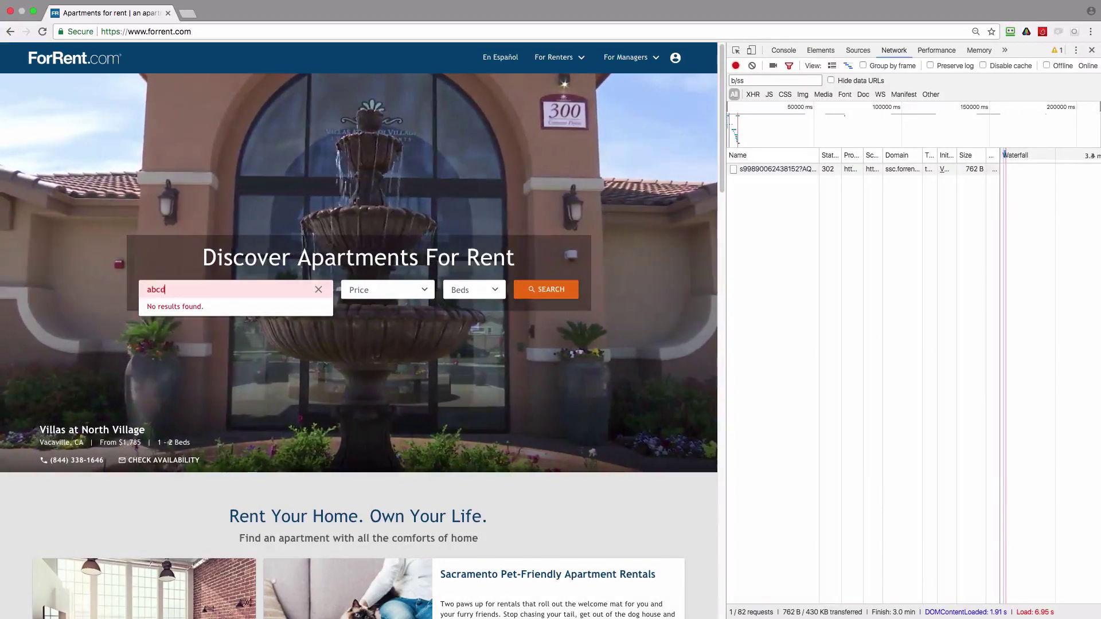
# - Delete the unmatched 'abcd' entry from the City/Zip search box
pyautogui.press('BackSpace')
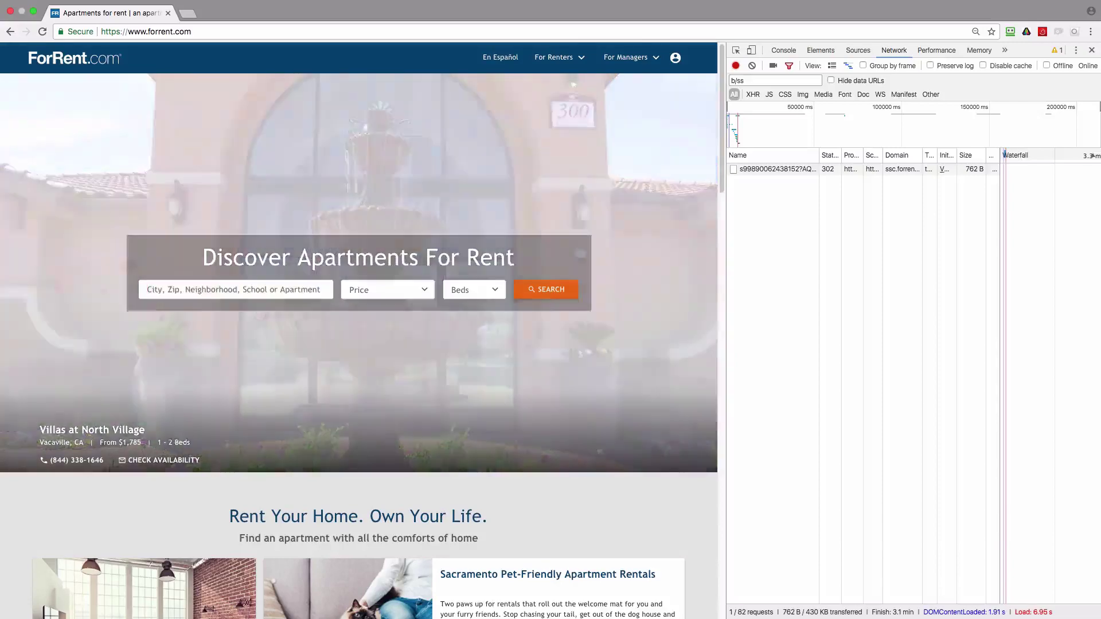
# - Search Summerville, SC apartments with the 'Under $900' price filter
pyautogui.write('summer')
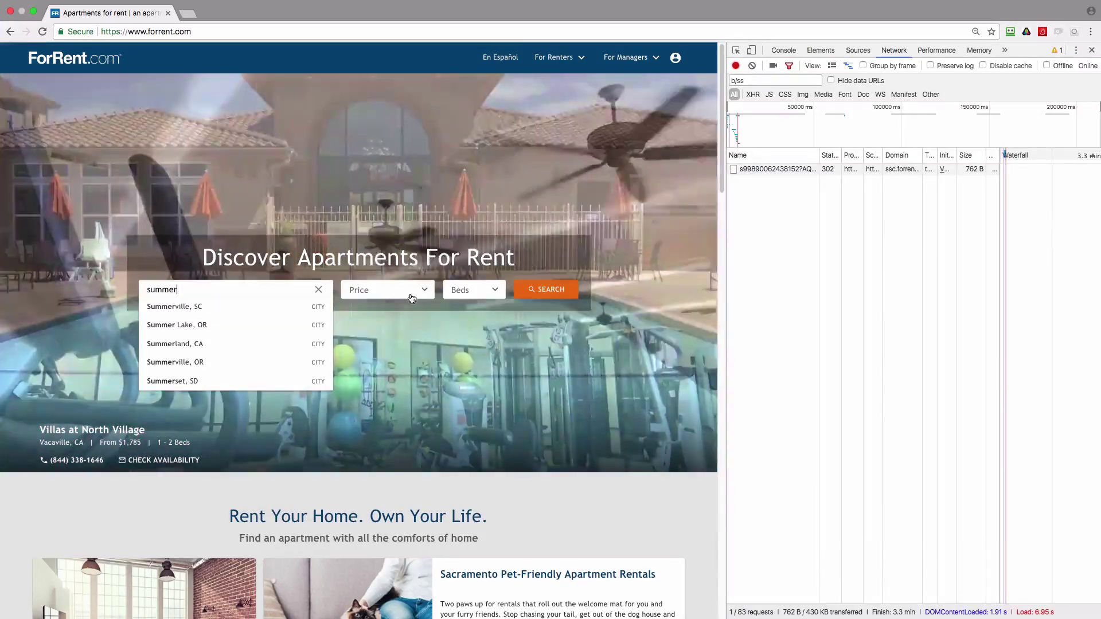
pyautogui.click(411, 297)
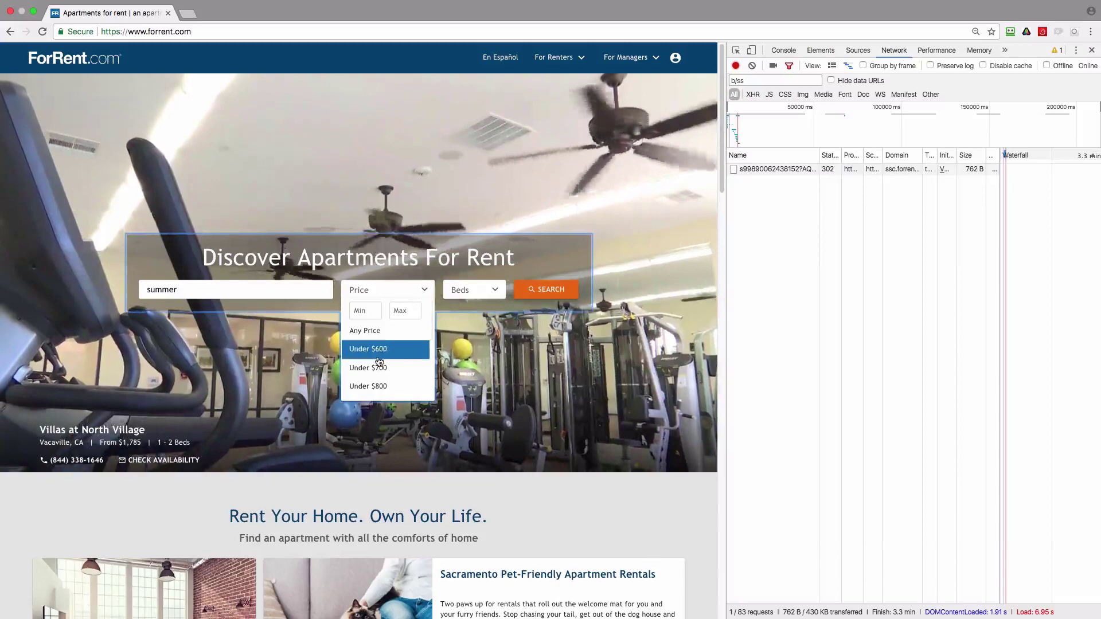
pyautogui.scroll(-2, 387, 359)
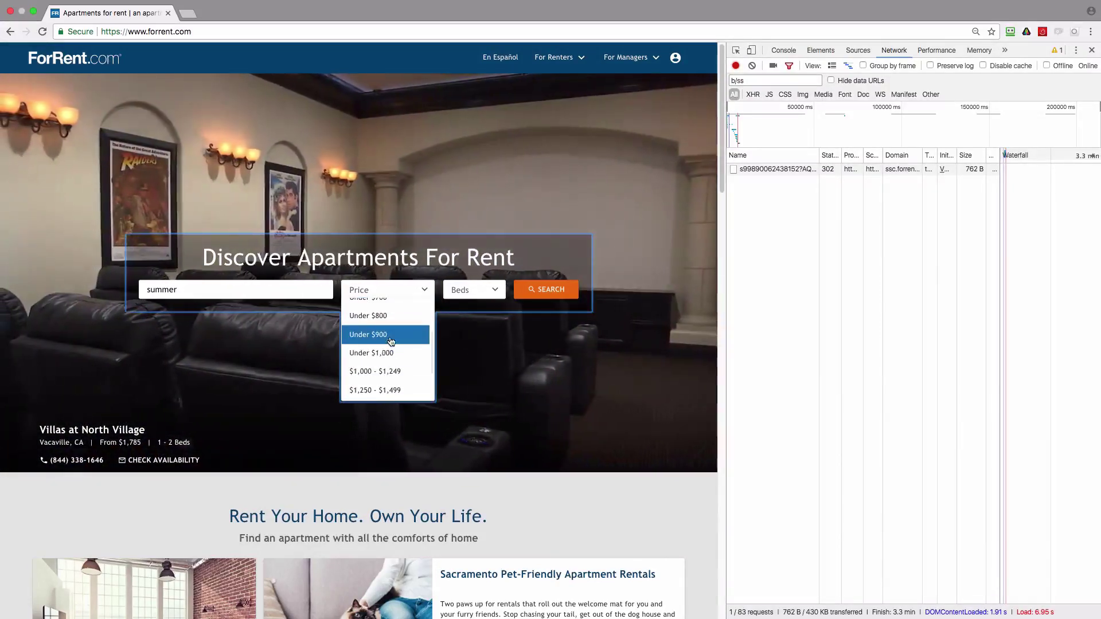
pyautogui.click(387, 336)
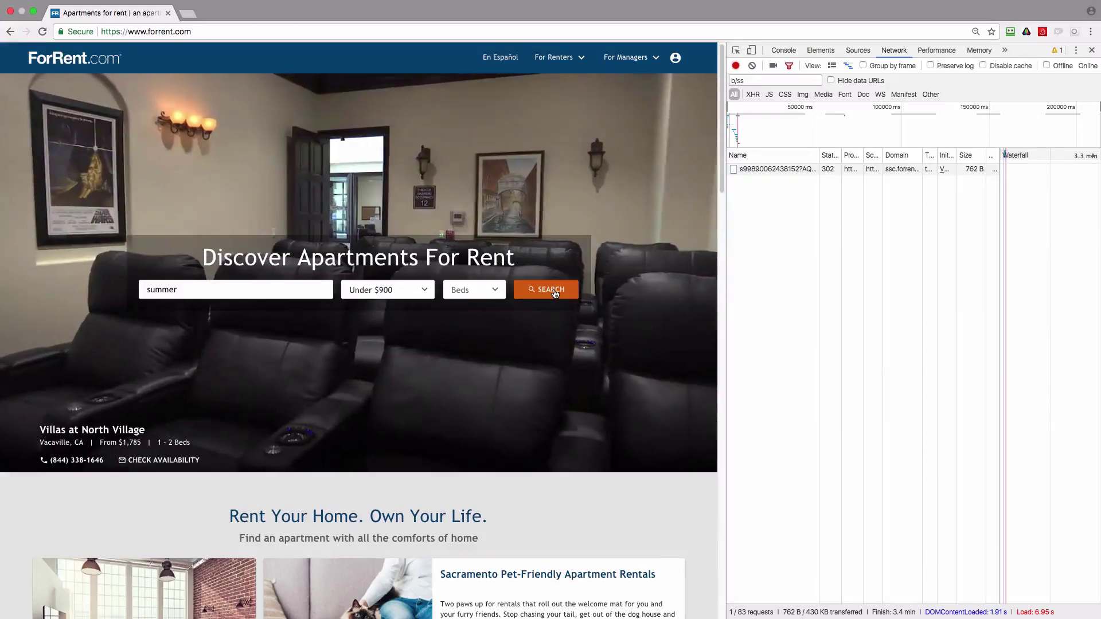
pyautogui.click(554, 293)
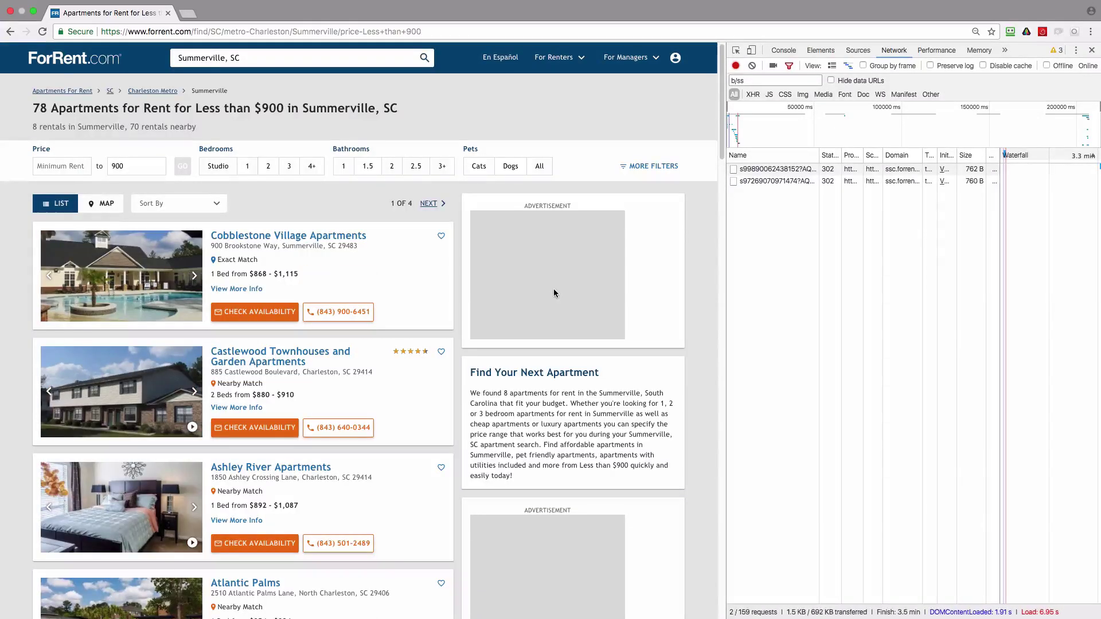
# - Show the second b/ss request's Query String Parameters, including the 'Less+than+900' price filter
pyautogui.click(767, 182)
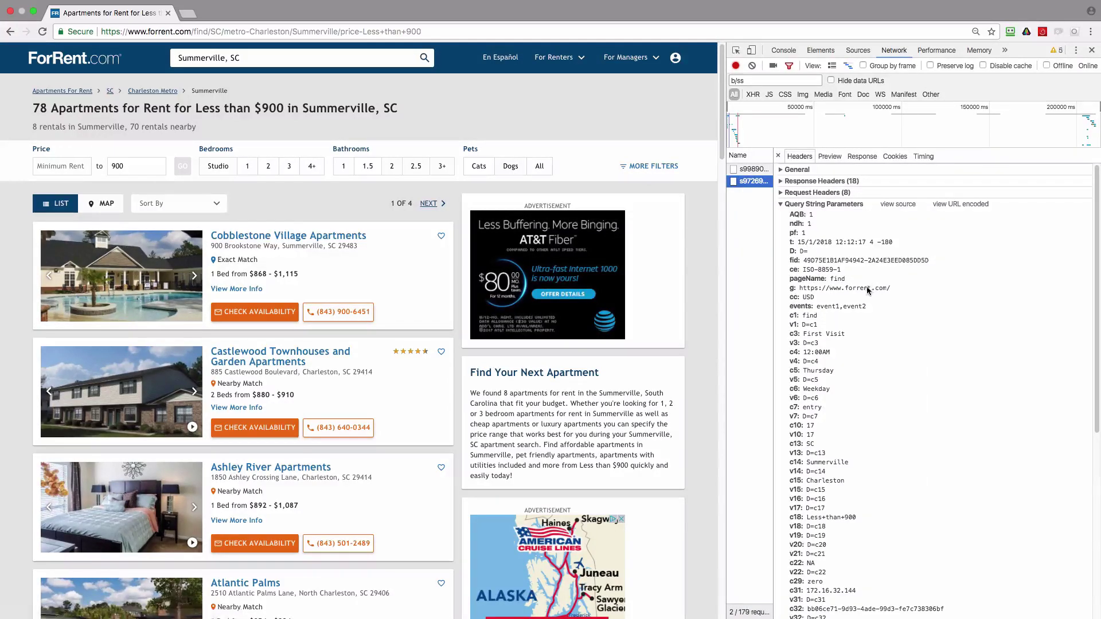
pyautogui.scroll(-10, 863, 293)
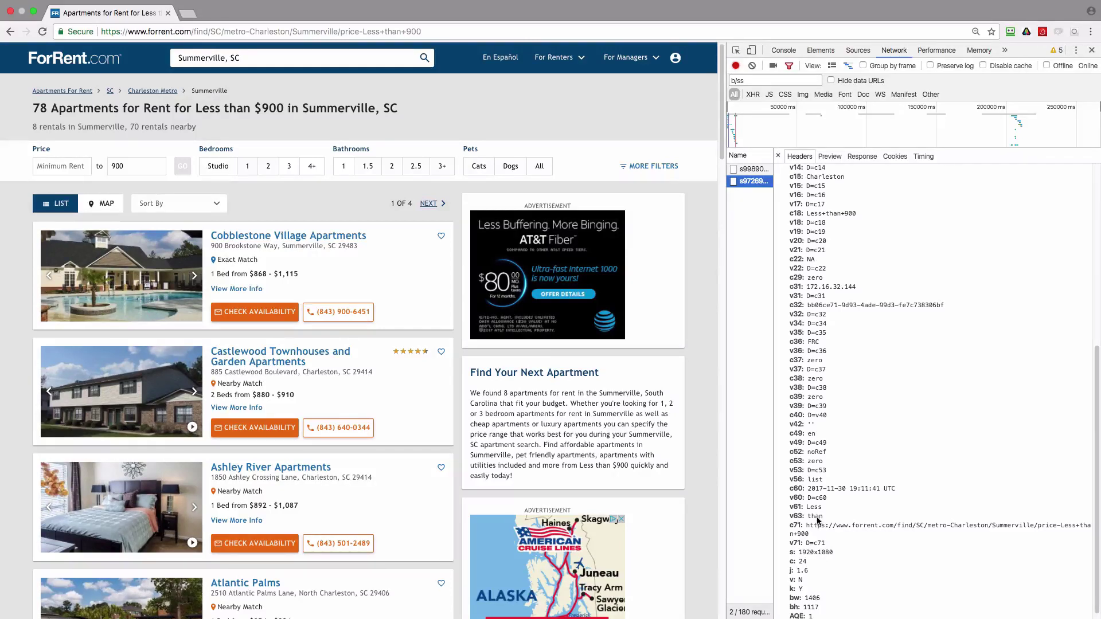
# - Apply a $400 minimum rent and view the third b/ss request's price values 400 and 900
pyautogui.click(71, 167)
pyautogui.write('1')
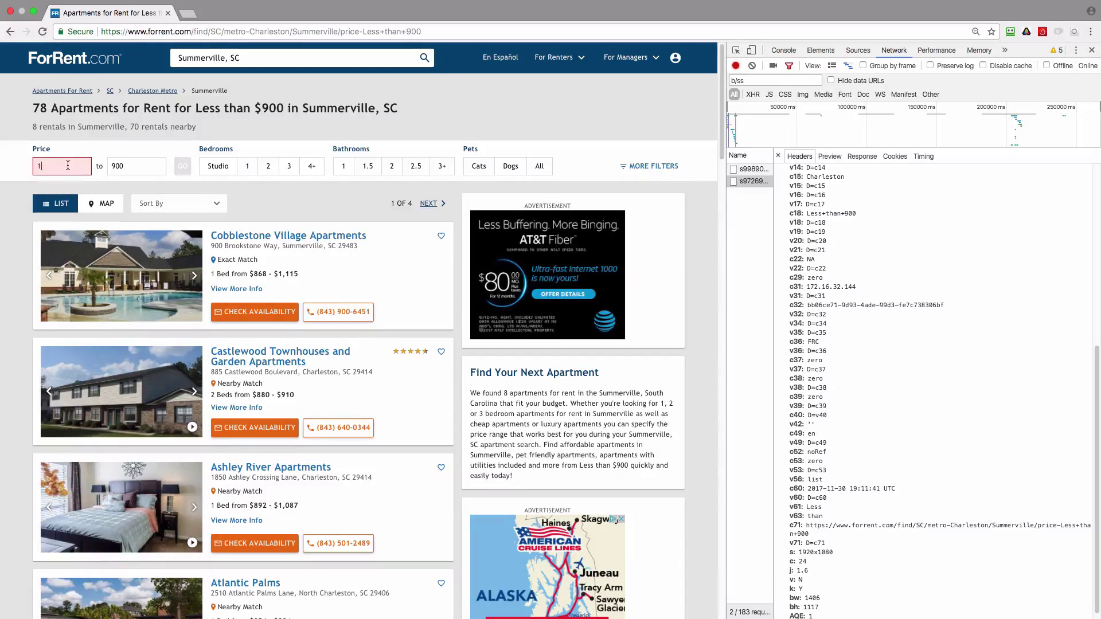
pyautogui.press('BackSpace')
pyautogui.write('400')
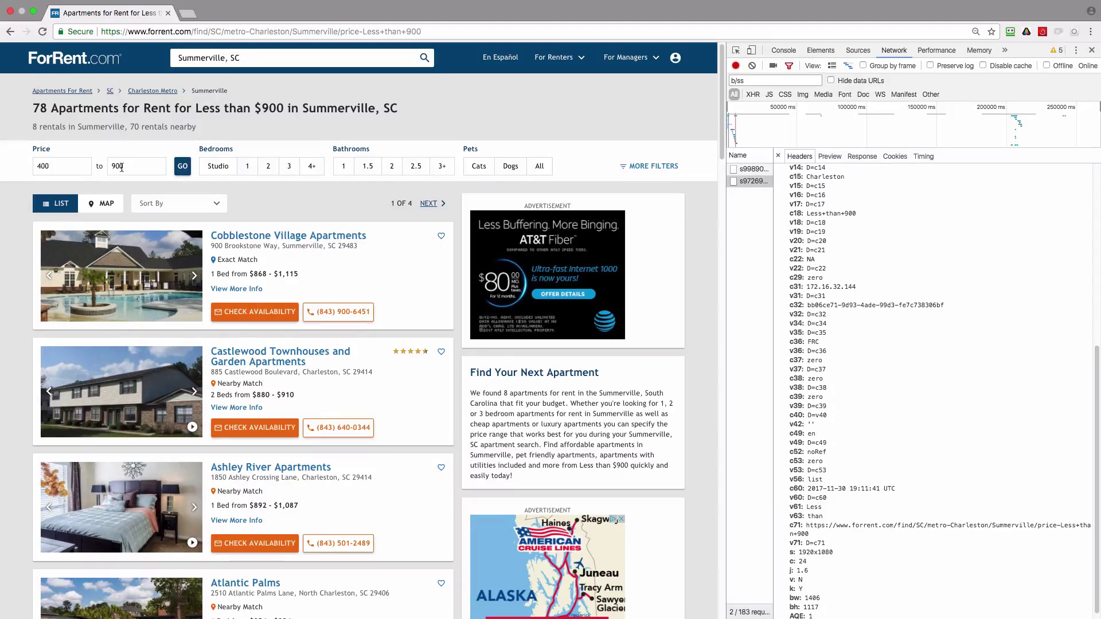
pyautogui.click(187, 168)
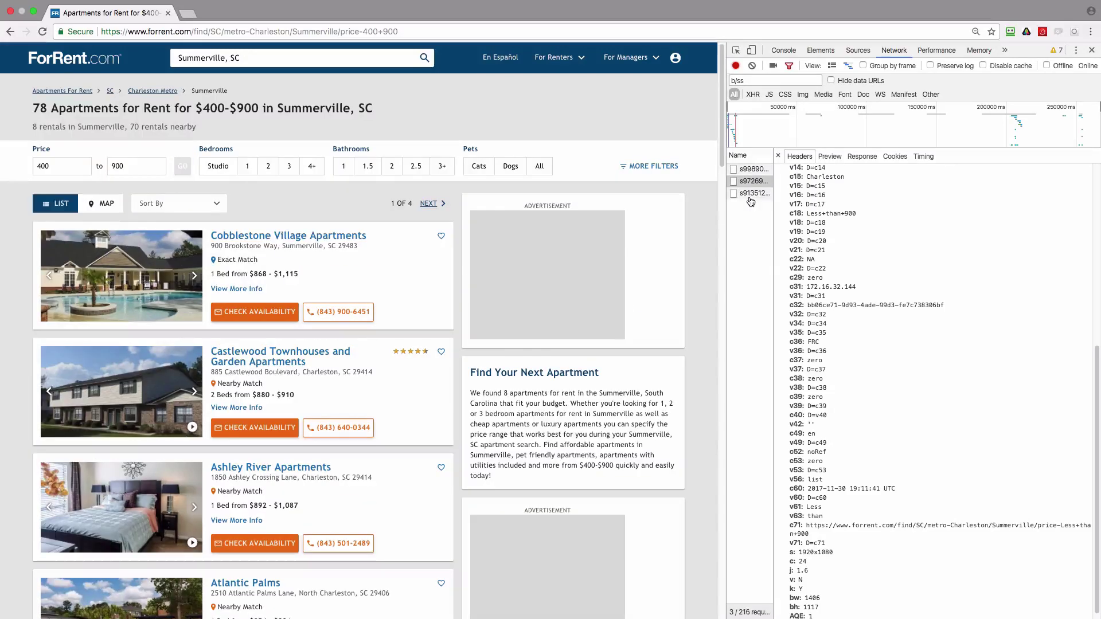
pyautogui.click(749, 195)
pyautogui.scroll(-5, 880, 392)
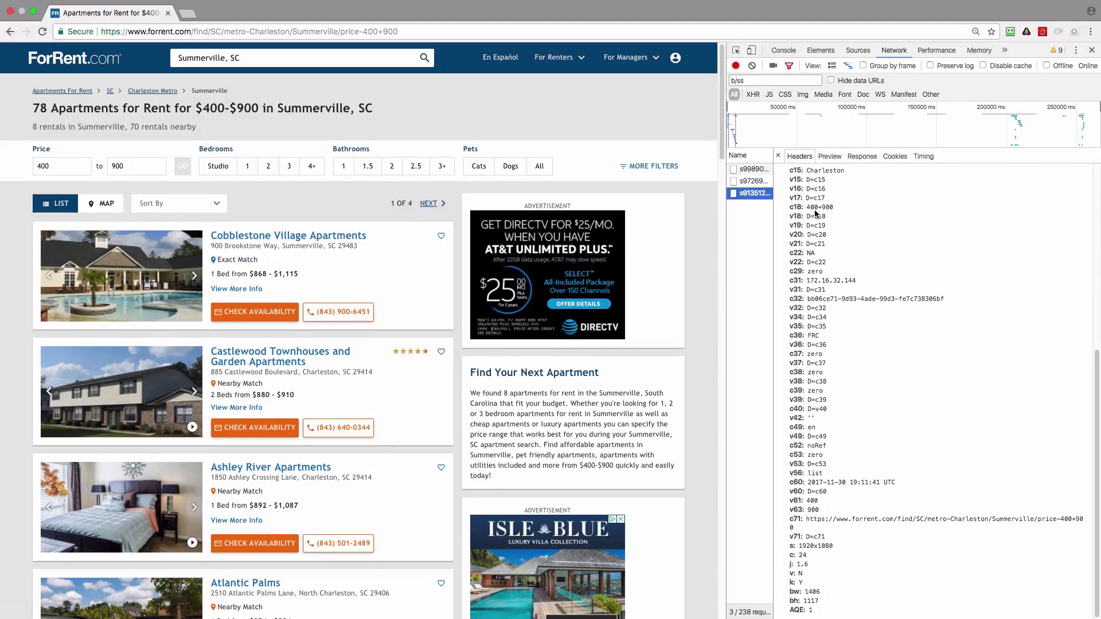
# - Remove the 400 minimum rent, rerun the search, and view the fourth beacon's parameters
pyautogui.doubleClick(74, 167)
pyautogui.press('BackSpace')
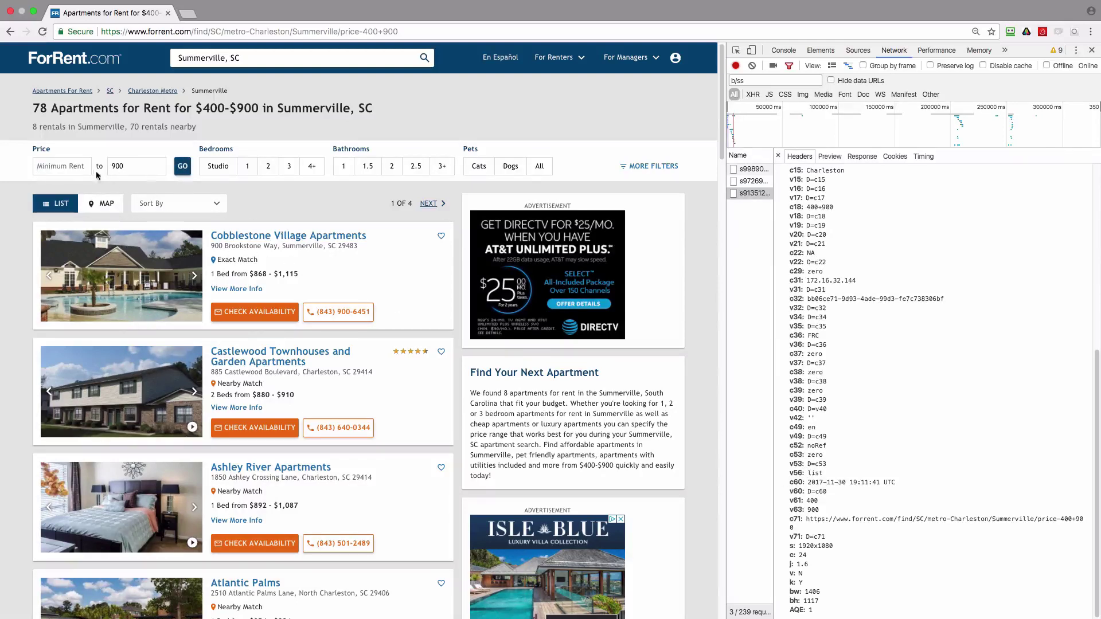
pyautogui.click(183, 166)
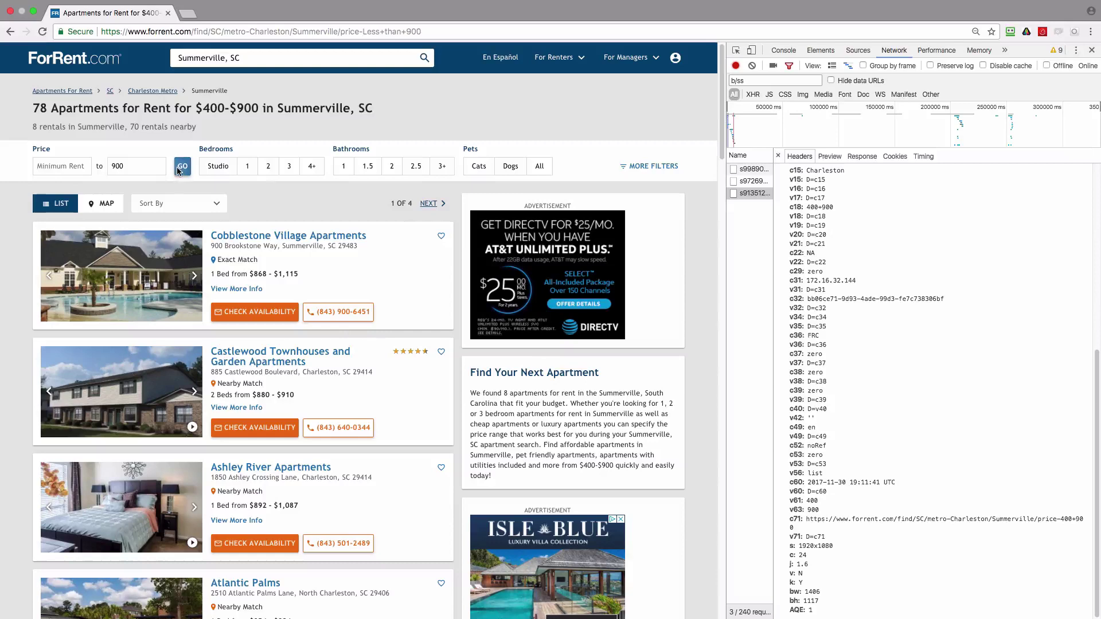
pyautogui.click(753, 204)
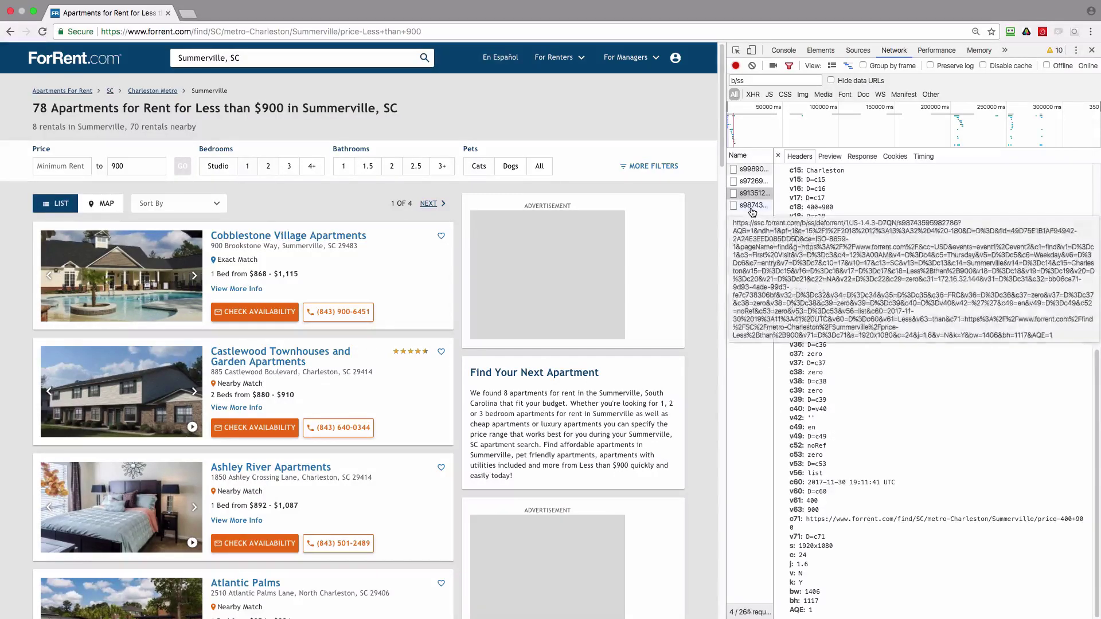
pyautogui.scroll(-10, 843, 457)
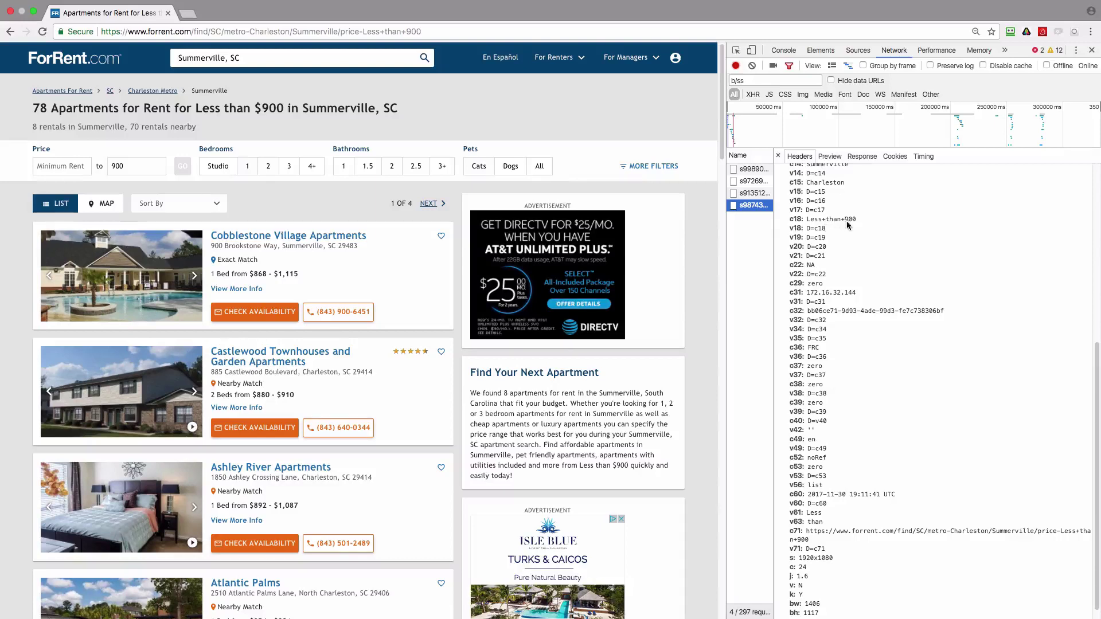
# - Set the minimum rent to 500 for a $500–$900 Summerville search
pyautogui.click(72, 166)
pyautogui.write('500')
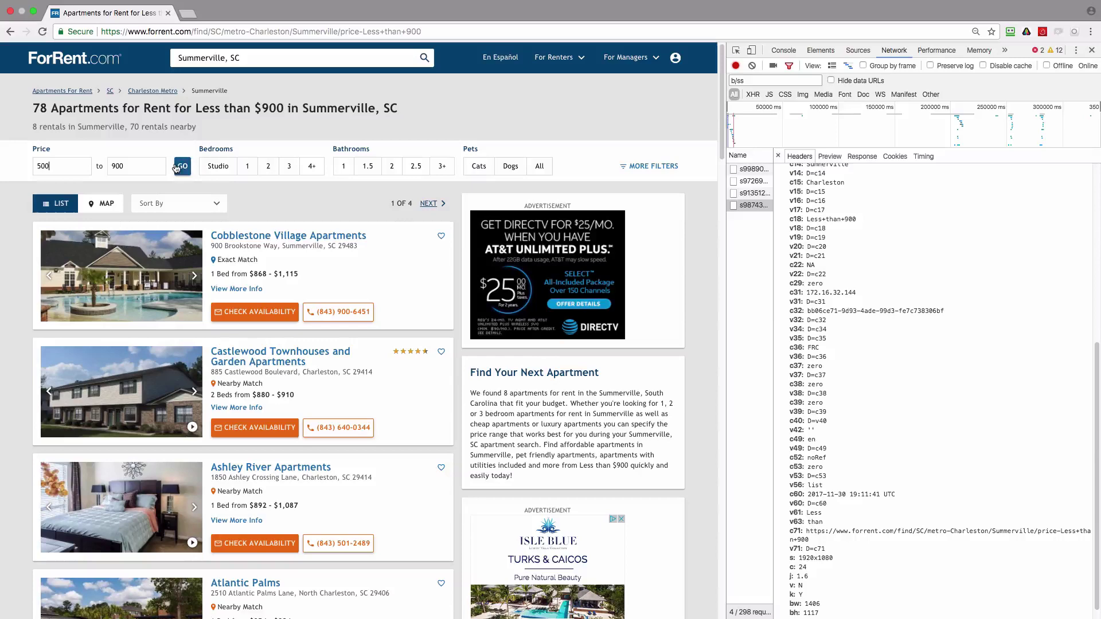
pyautogui.click(183, 167)
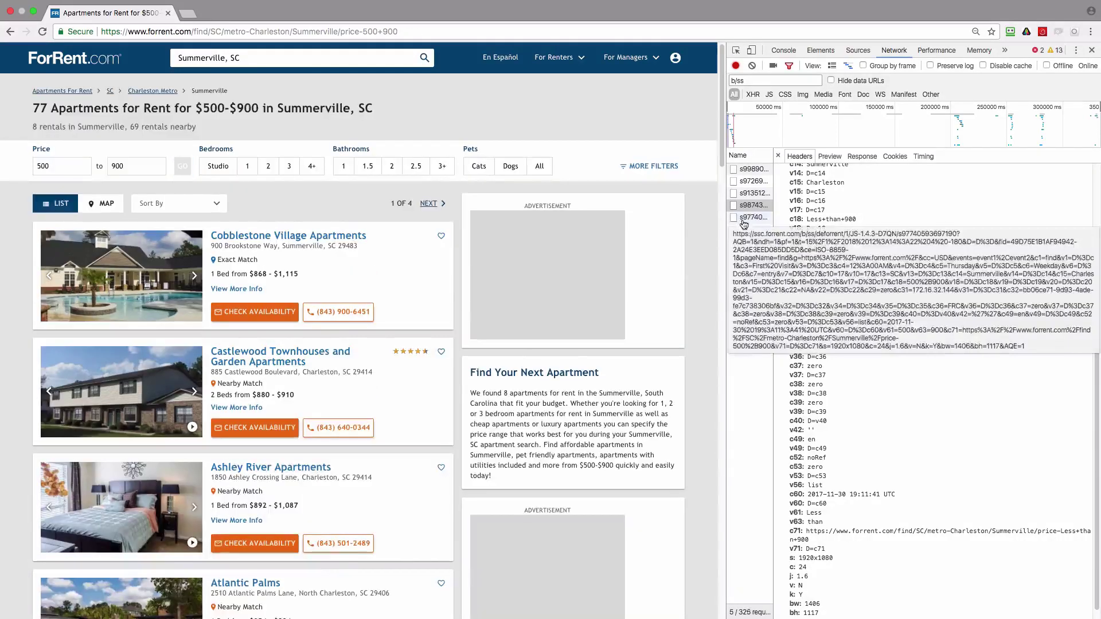
# - Highlight the c18 value 500+900 in the newest s97740 request's parameters
pyautogui.click(754, 217)
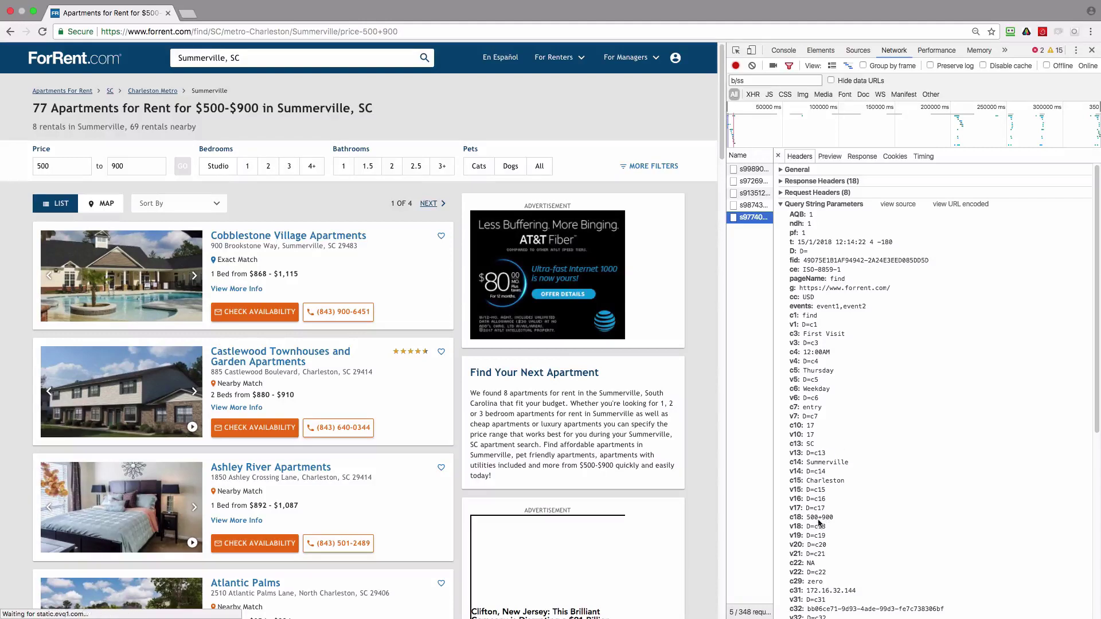
pyautogui.moveTo(807, 517); pyautogui.dragTo(830, 521)
pyautogui.scroll(-4, 835, 498)
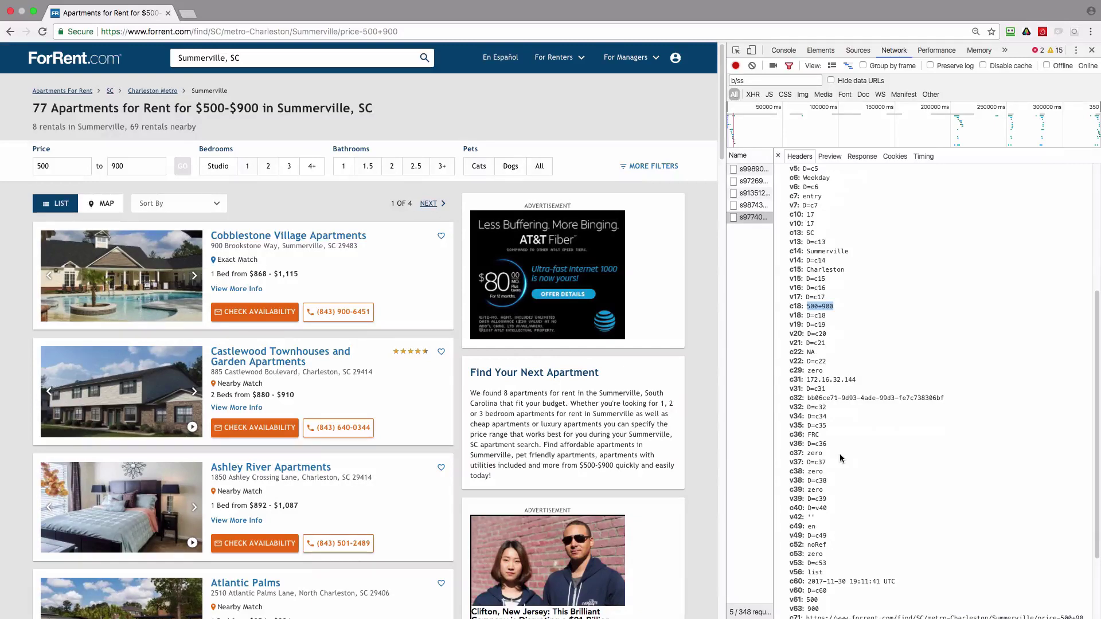
pyautogui.scroll(-2, 840, 454)
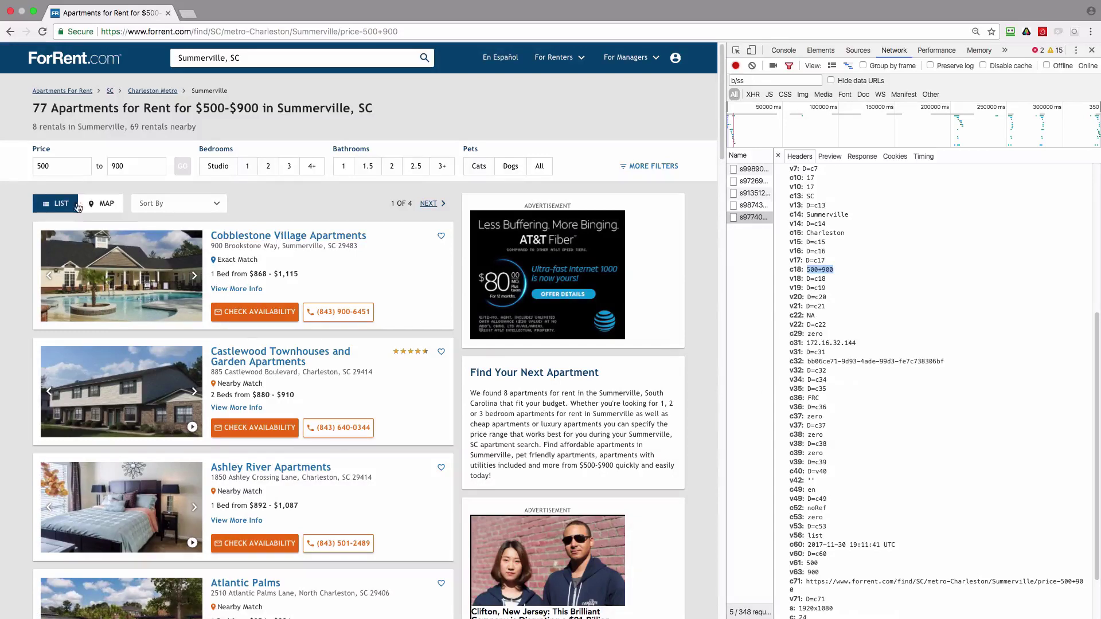
# - Clear the minimum price and search with a $10,000 maximum rent
pyautogui.moveTo(59, 166); pyautogui.dragTo(11, 165)
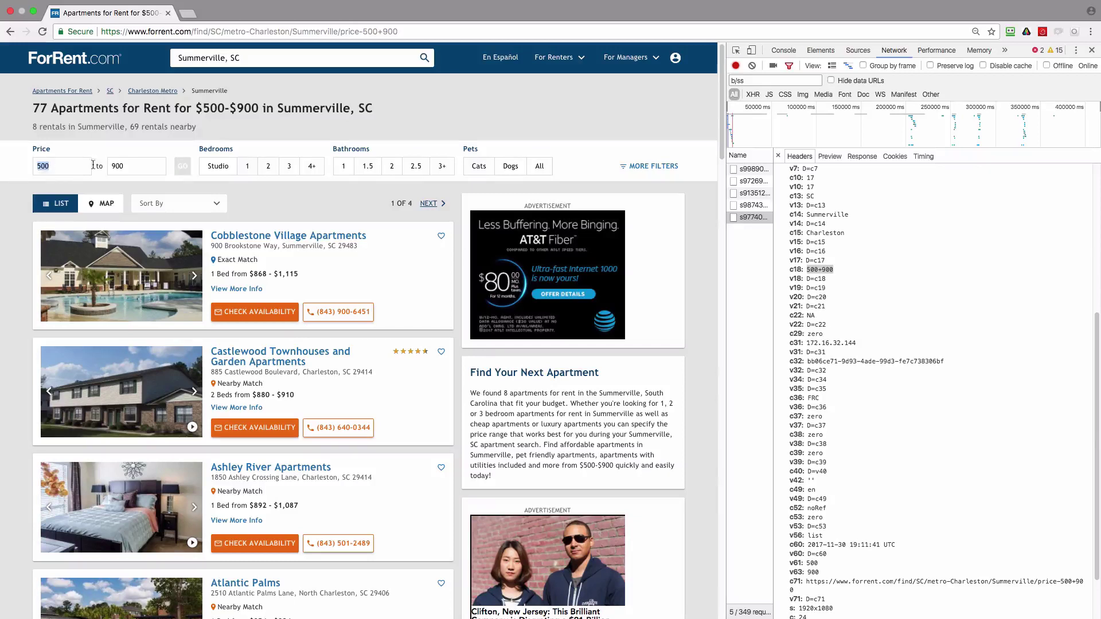
pyautogui.press('BackSpace')
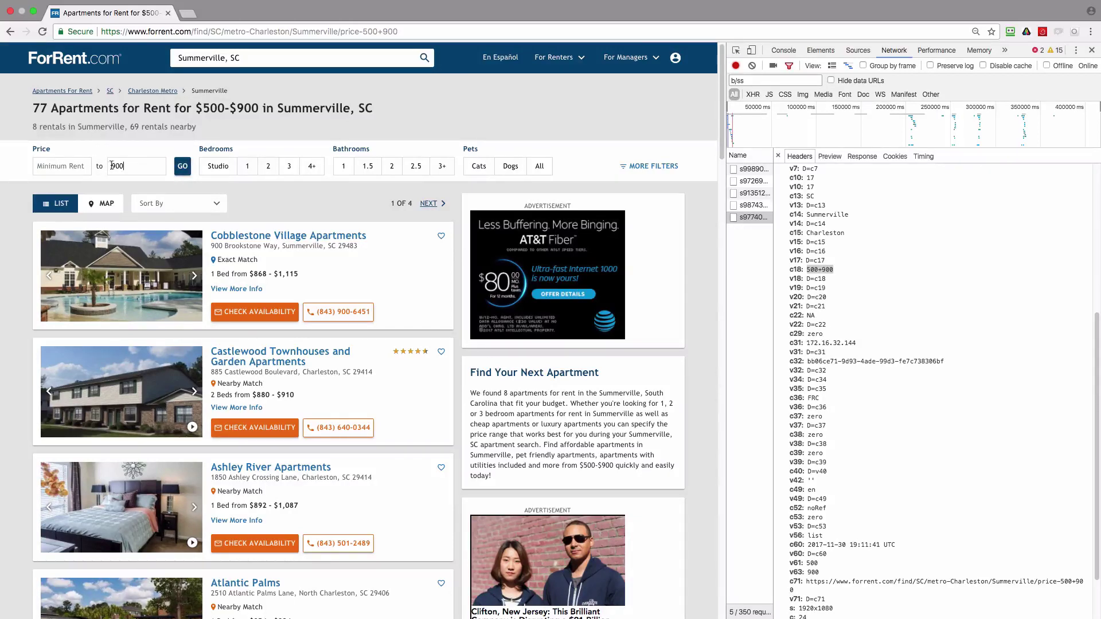
pyautogui.press('Tab')
pyautogui.write('10000')
pyautogui.click(181, 171)
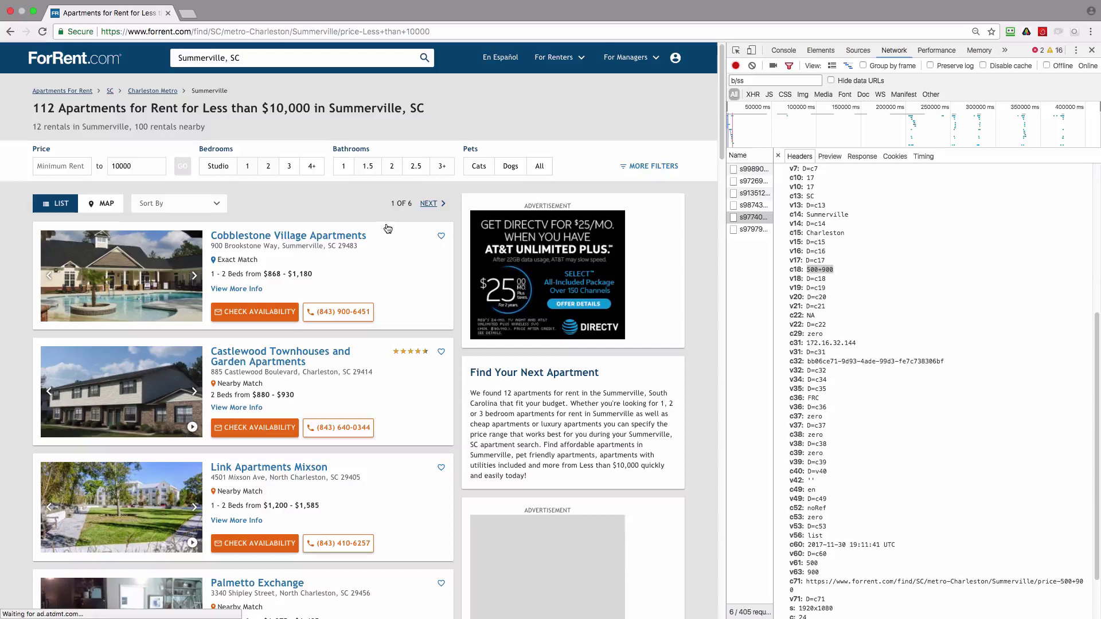
# - Remove the maximum price, then apply and remove the Studio bedroom filter
pyautogui.doubleClick(121, 166)
pyautogui.press('BackSpace')
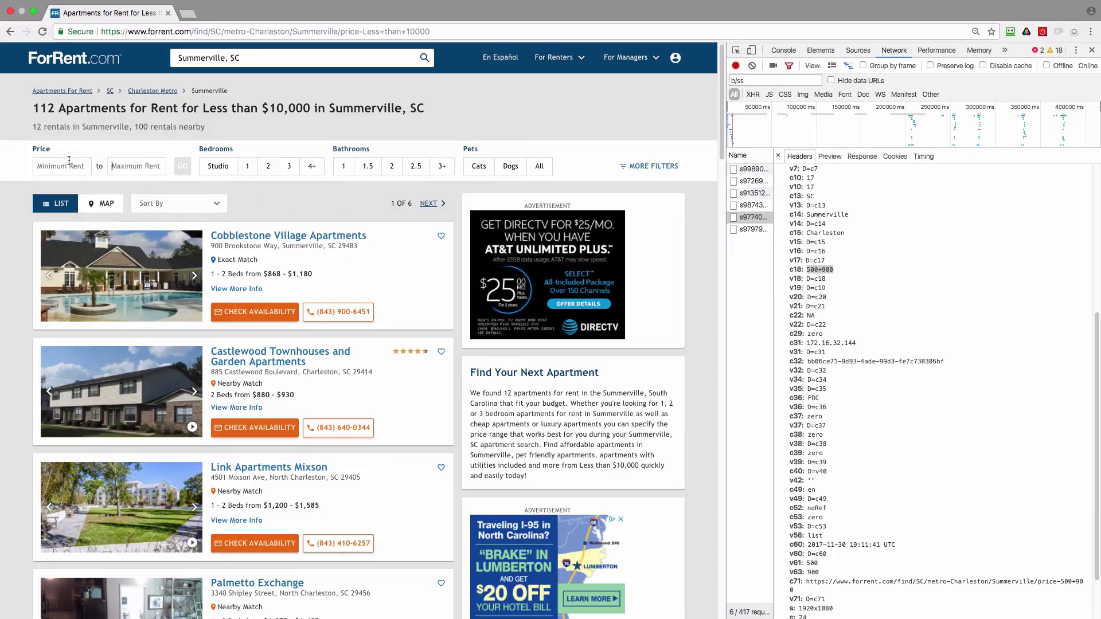
pyautogui.click(220, 168)
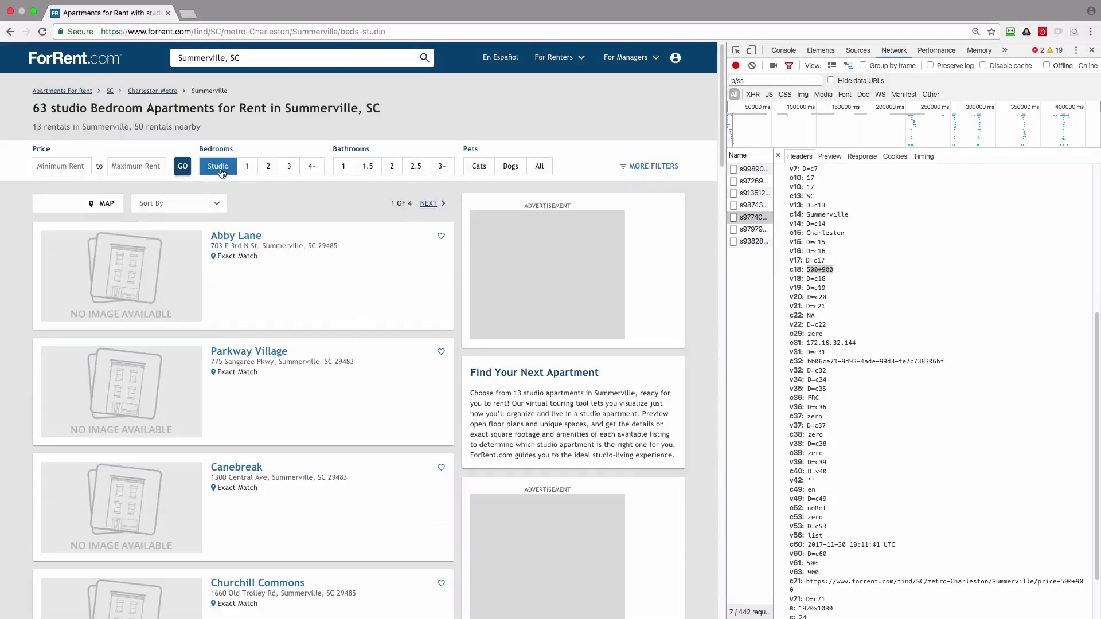
pyautogui.click(221, 172)
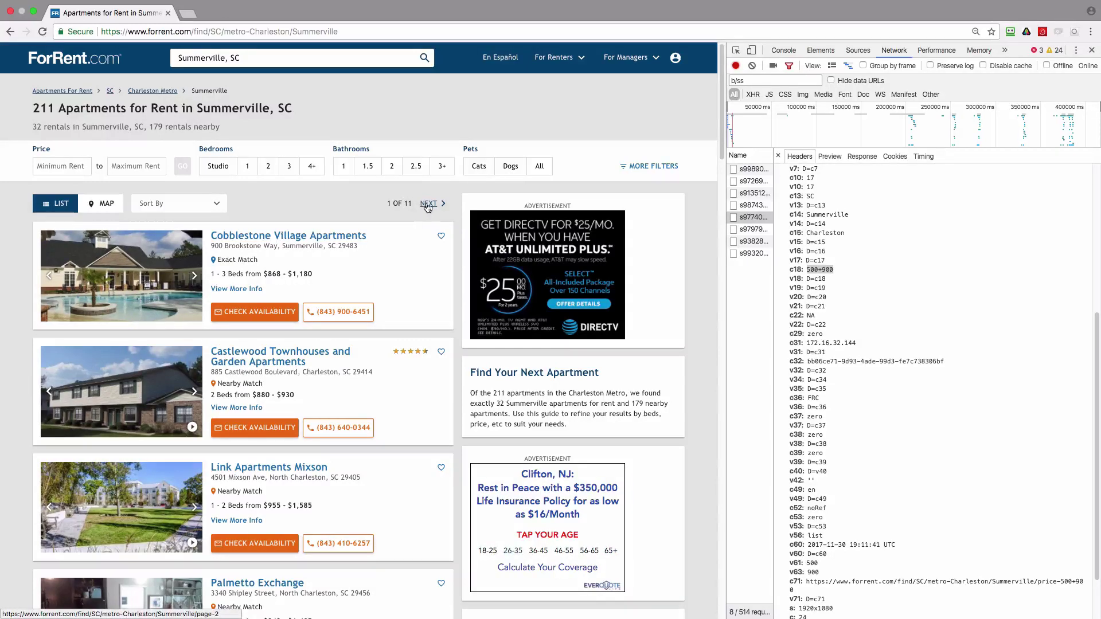
# - Go to results page 2 of 11 and review the ninth beacon's parameters for the page-2 URL
pyautogui.click(428, 206)
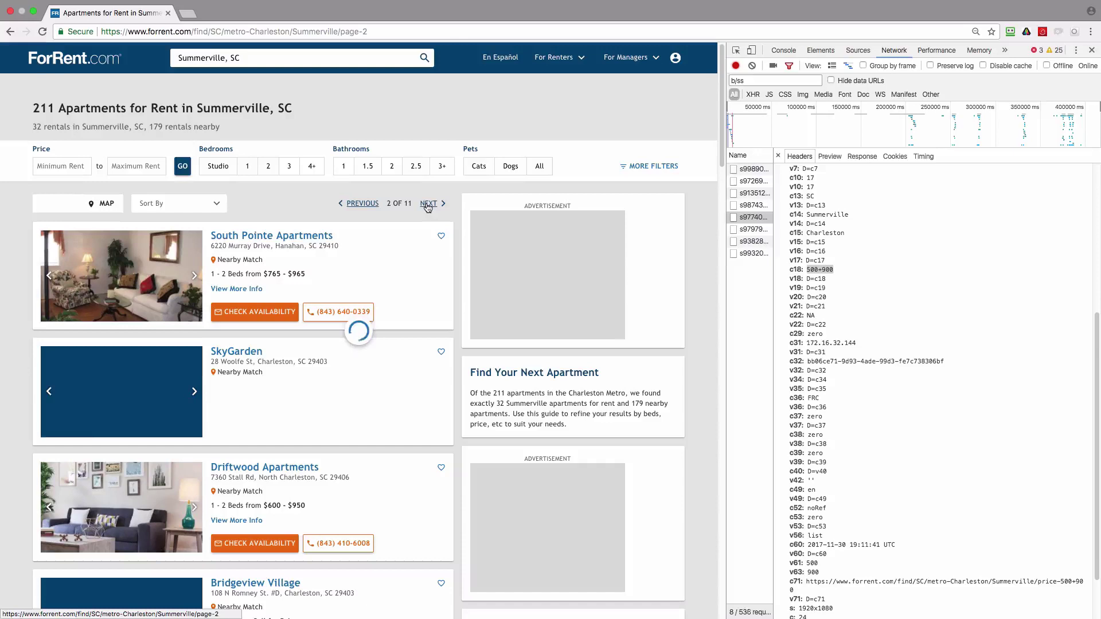
pyautogui.click(750, 267)
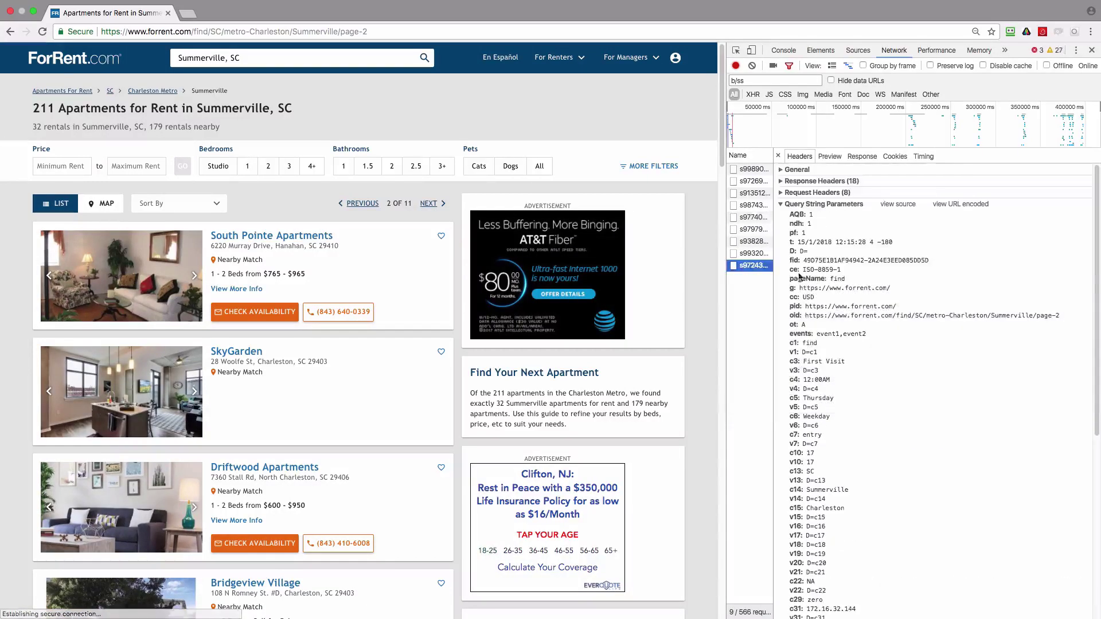
pyautogui.scroll(-5, 884, 343)
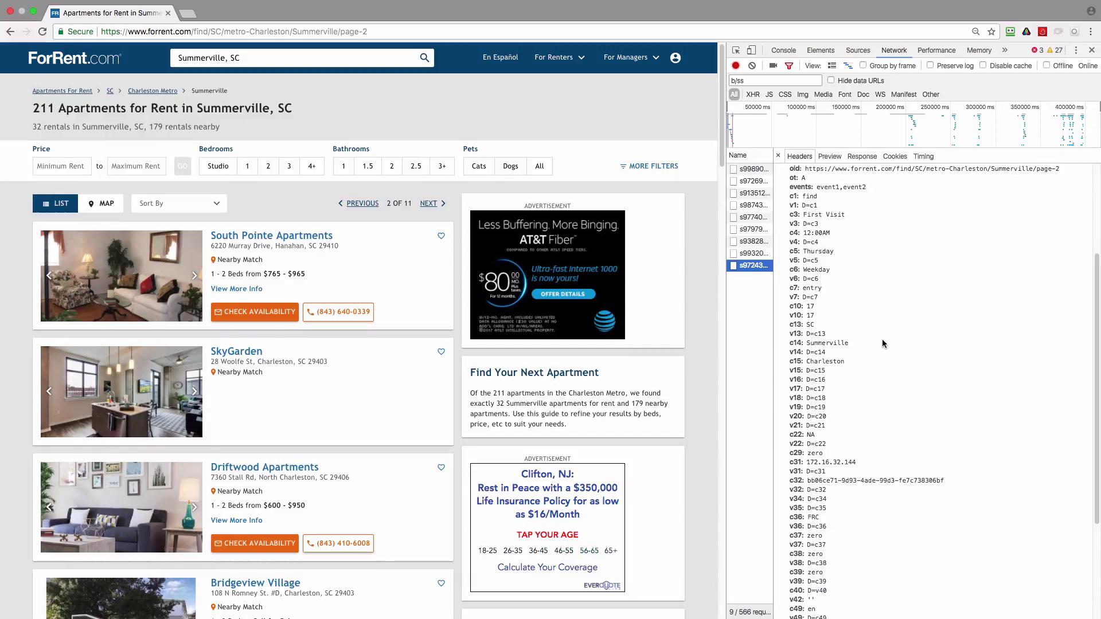
pyautogui.scroll(-1, 882, 343)
pyautogui.scroll(-1, 883, 342)
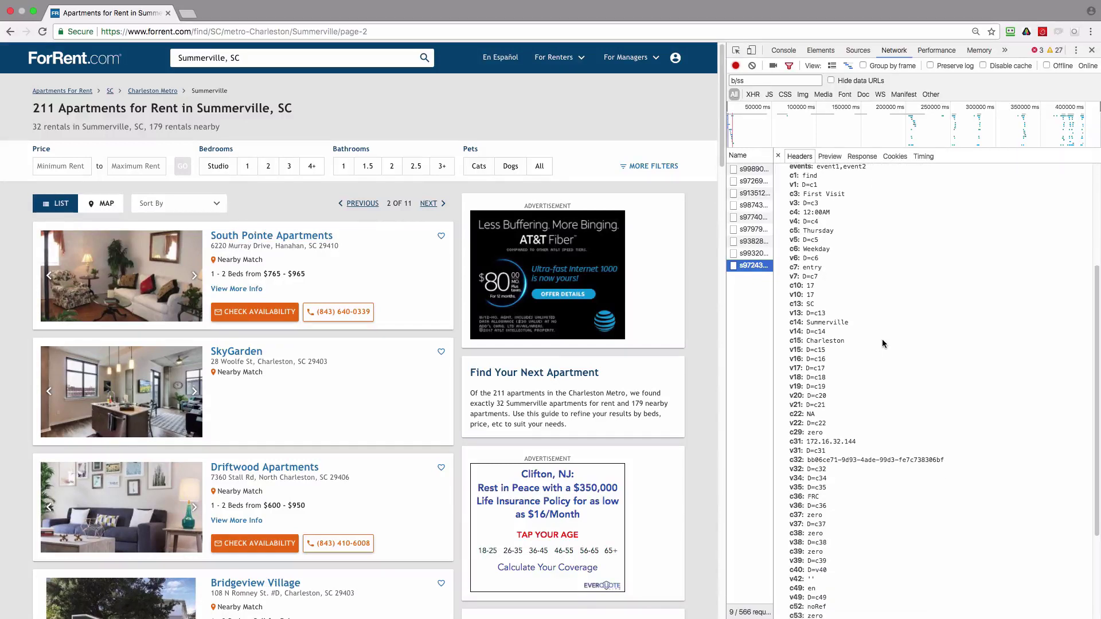
pyautogui.scroll(-2, 883, 343)
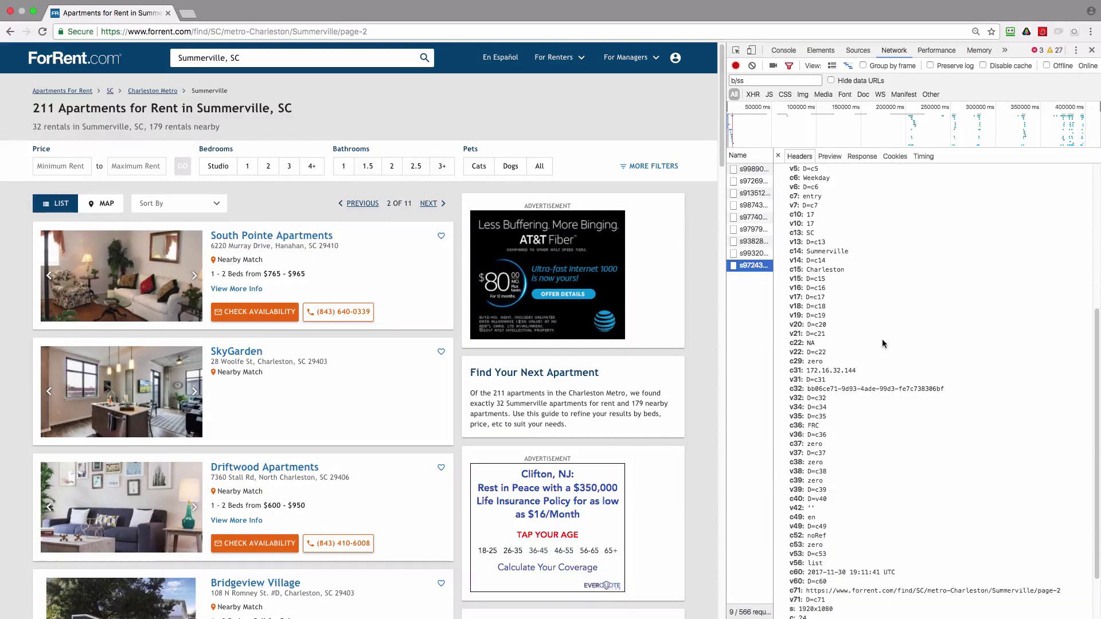